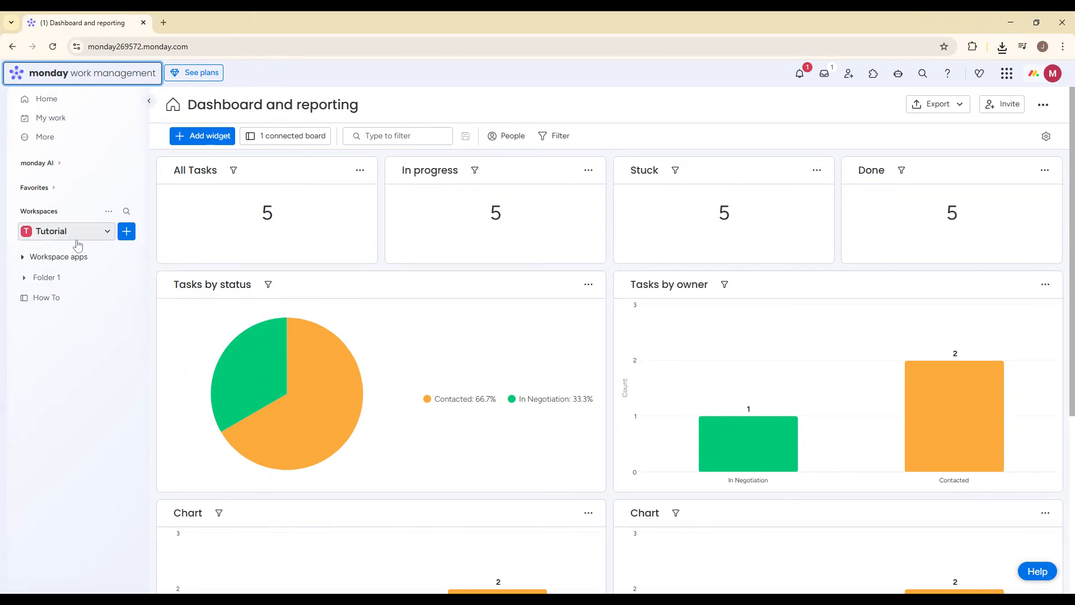
# Create a new main board in the Tutorial workspace named "Risk Management", keeping Items as what it manages
pyautogui.click(126, 239)
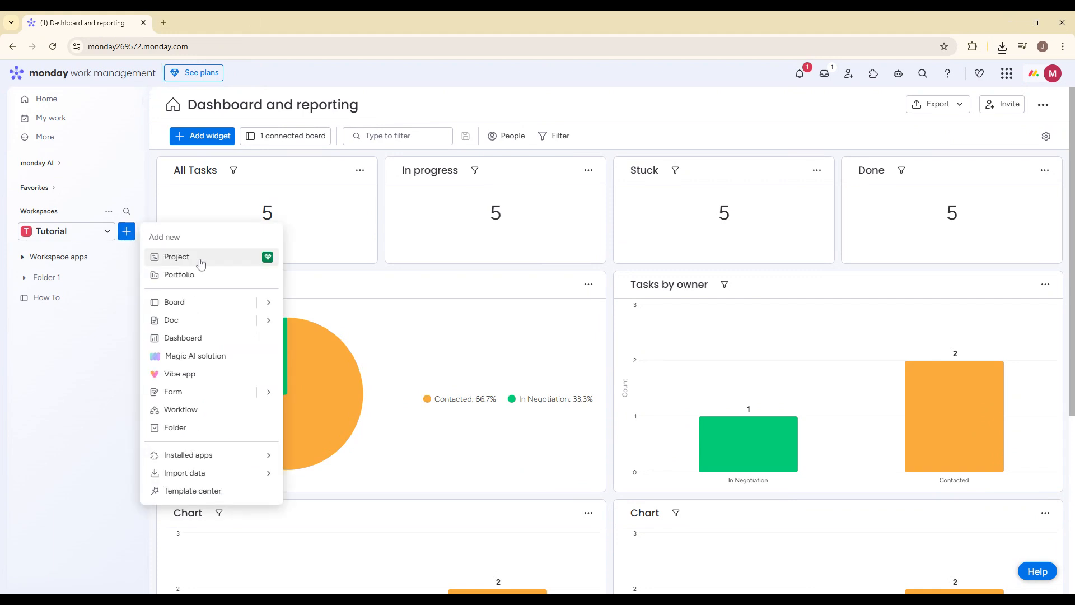
pyautogui.moveTo(209, 303)
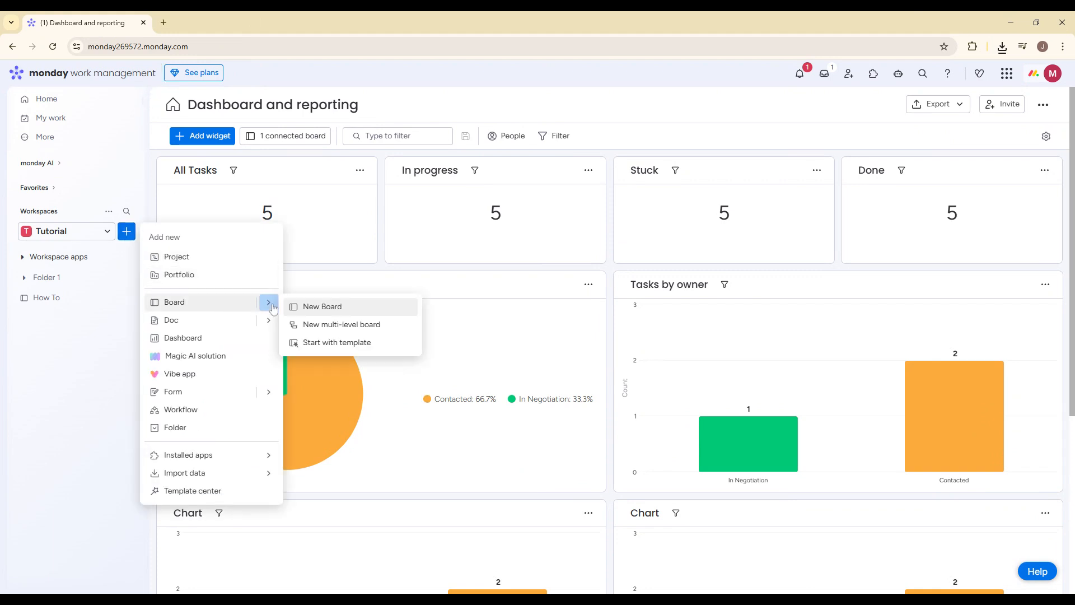
pyautogui.click(338, 314)
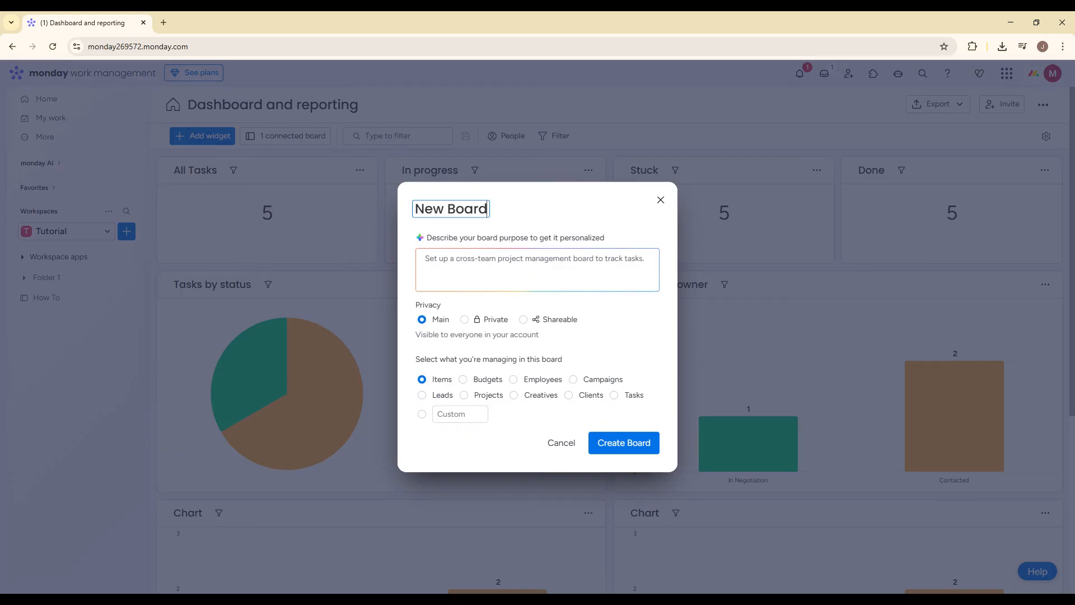
pyautogui.hotkey('ctrl', 'a')
pyautogui.write('Risk M')
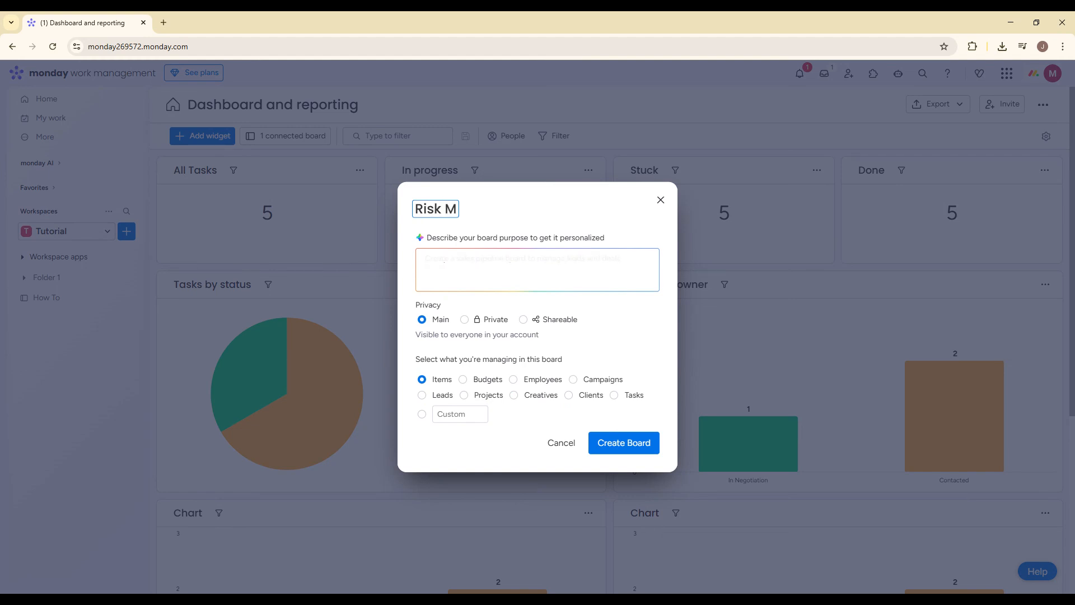
pyautogui.write('anagement')
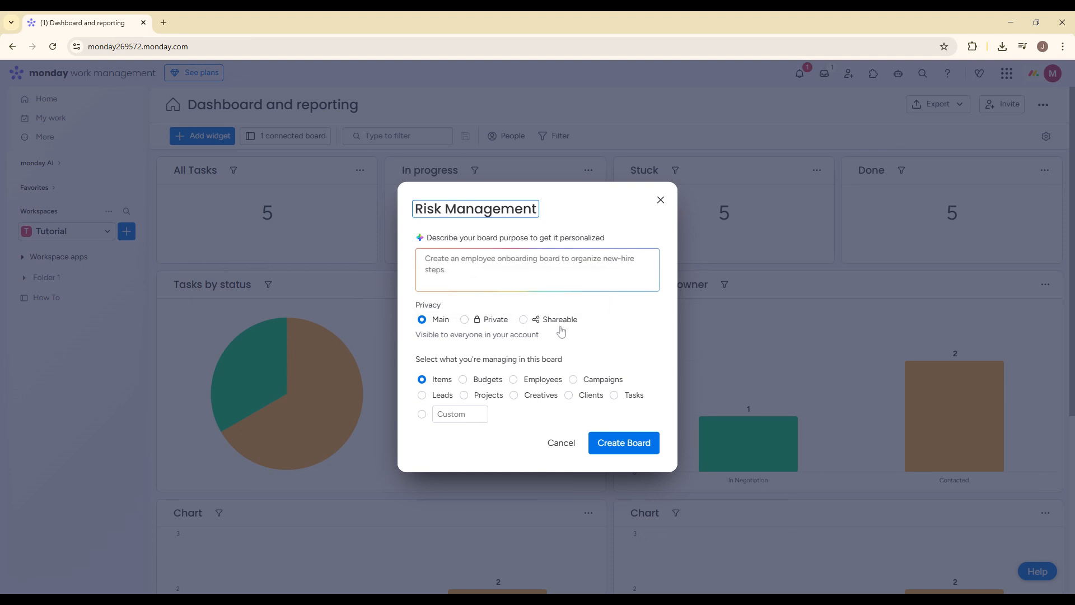
pyautogui.click(626, 441)
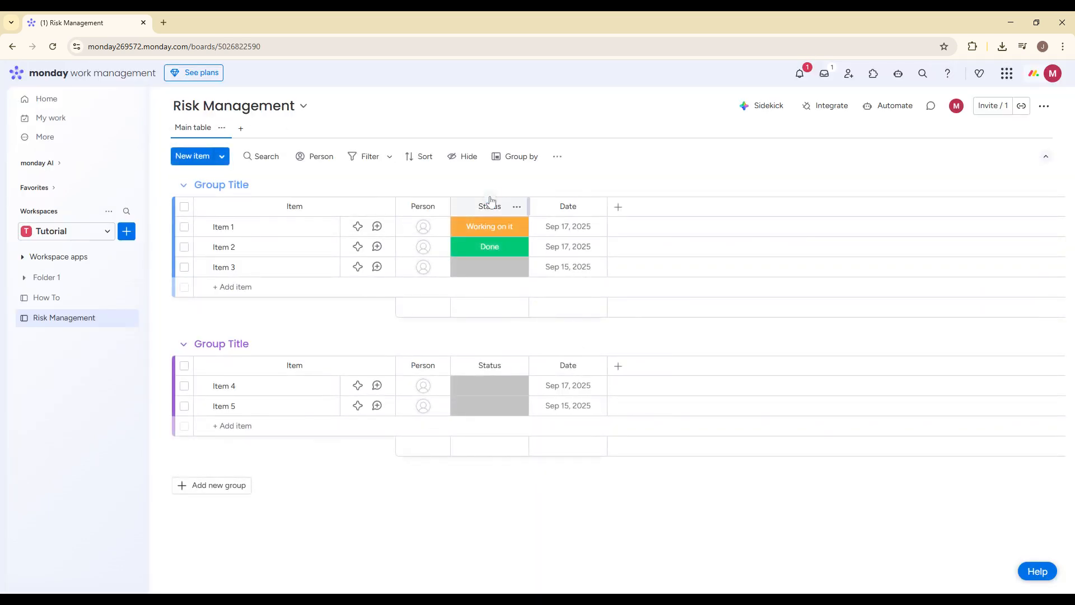
# Rename the board's Status column as "RisK Stage", dismissing the AI assistant if it opens
pyautogui.click(490, 205)
pyautogui.write('R')
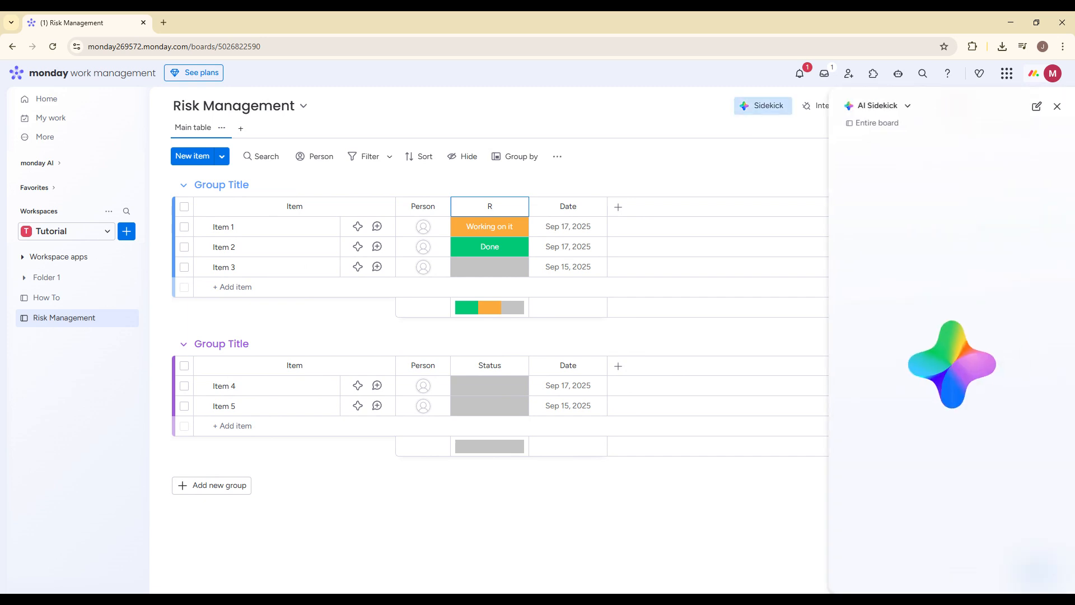
pyautogui.write('isk s')
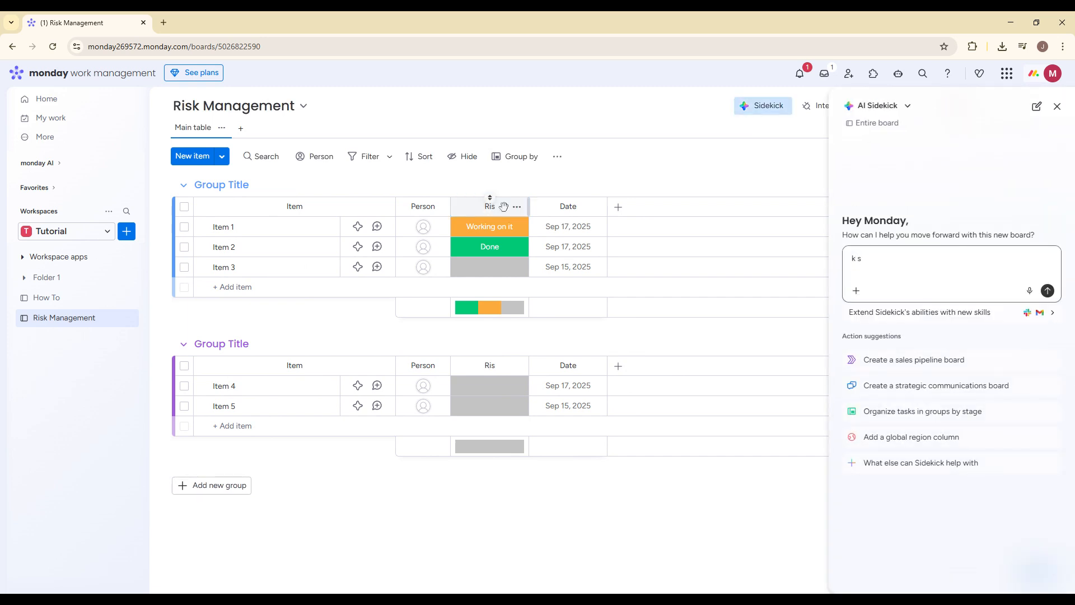
pyautogui.click(1057, 105)
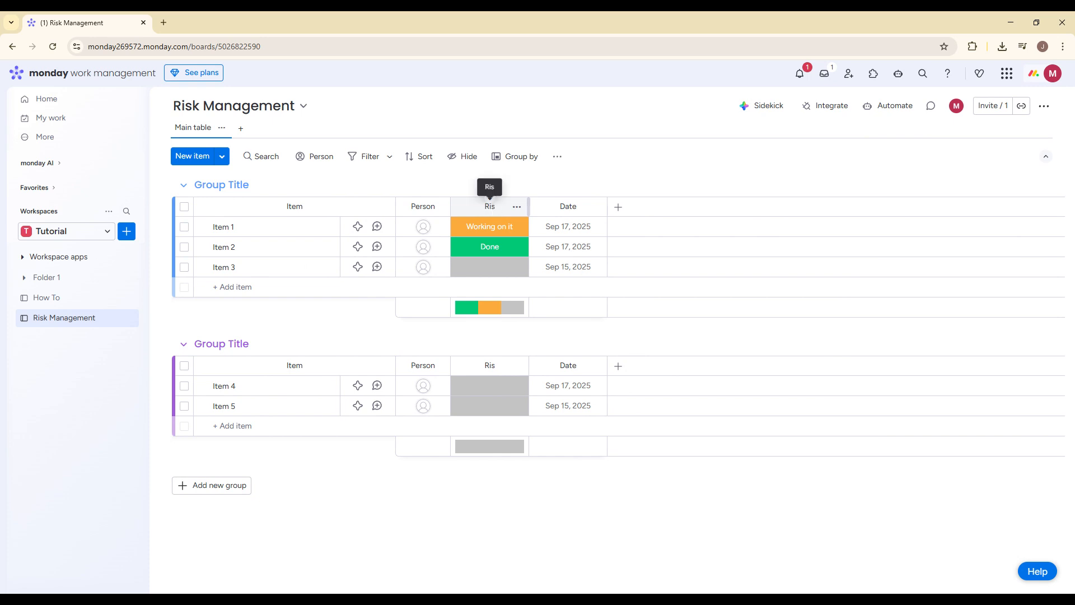
pyautogui.click(490, 206)
pyautogui.write('ik')
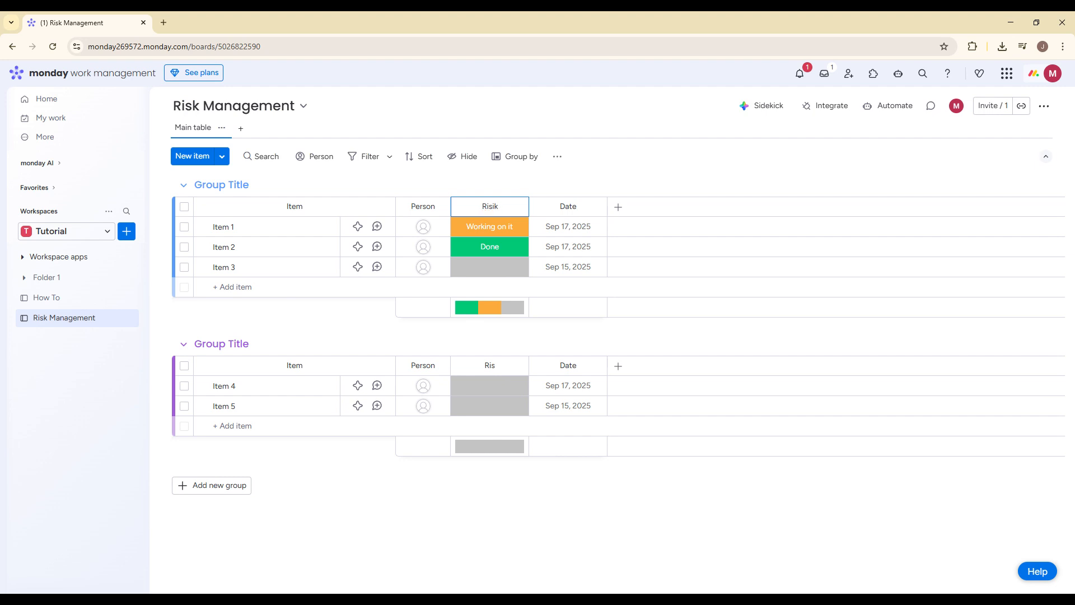
pyautogui.press('BackSpace')
pyautogui.press('BackSpace')
pyautogui.write('K sT')
pyautogui.press('BackSpace')
pyautogui.press('BackSpace')
pyautogui.write('Stage')
pyautogui.click(663, 187)
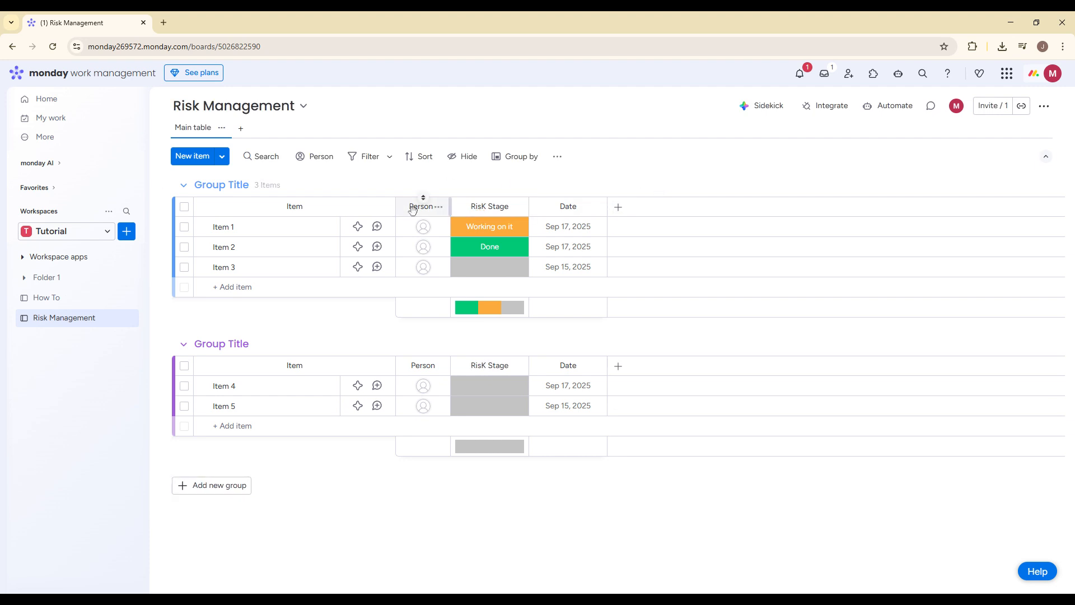
# Add a Priority column and a Numbers column named "Risk level (1-5)" to the board
pyautogui.click(618, 206)
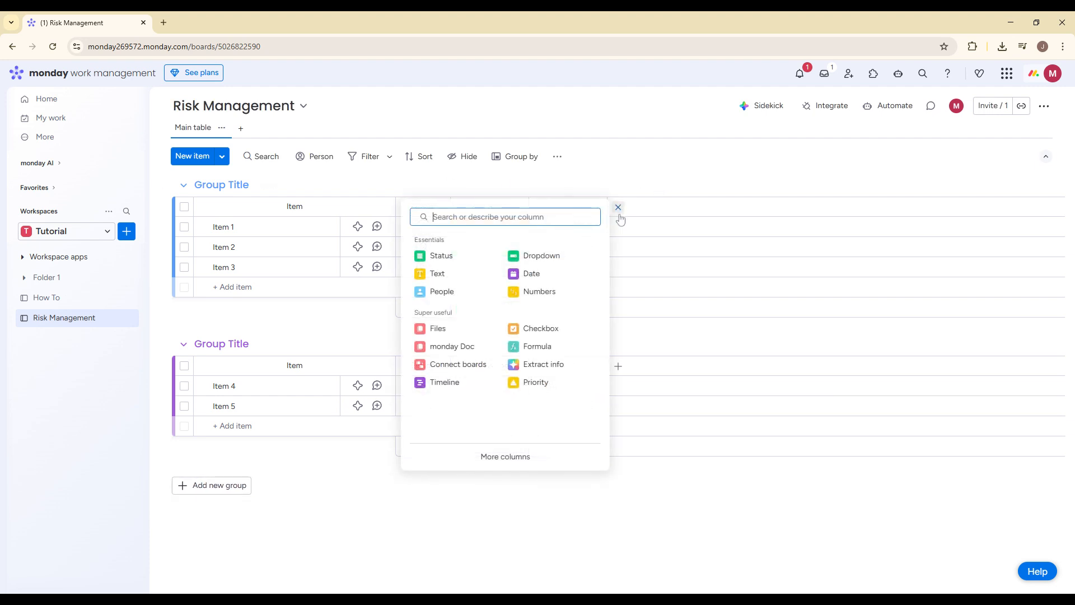
pyautogui.click(532, 382)
pyautogui.click(696, 207)
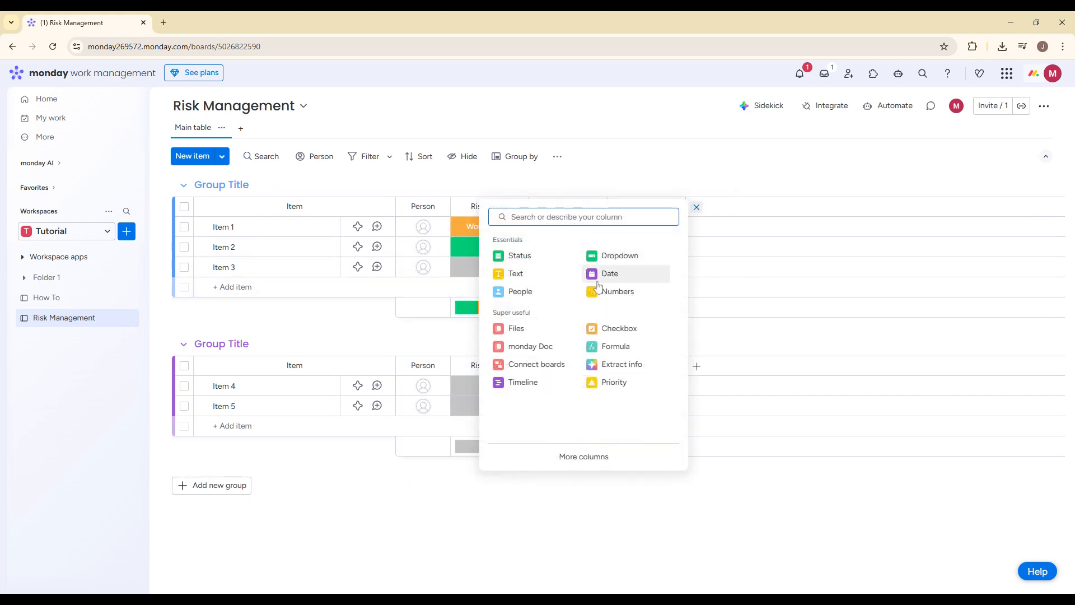
pyautogui.click(616, 291)
pyautogui.click(706, 211)
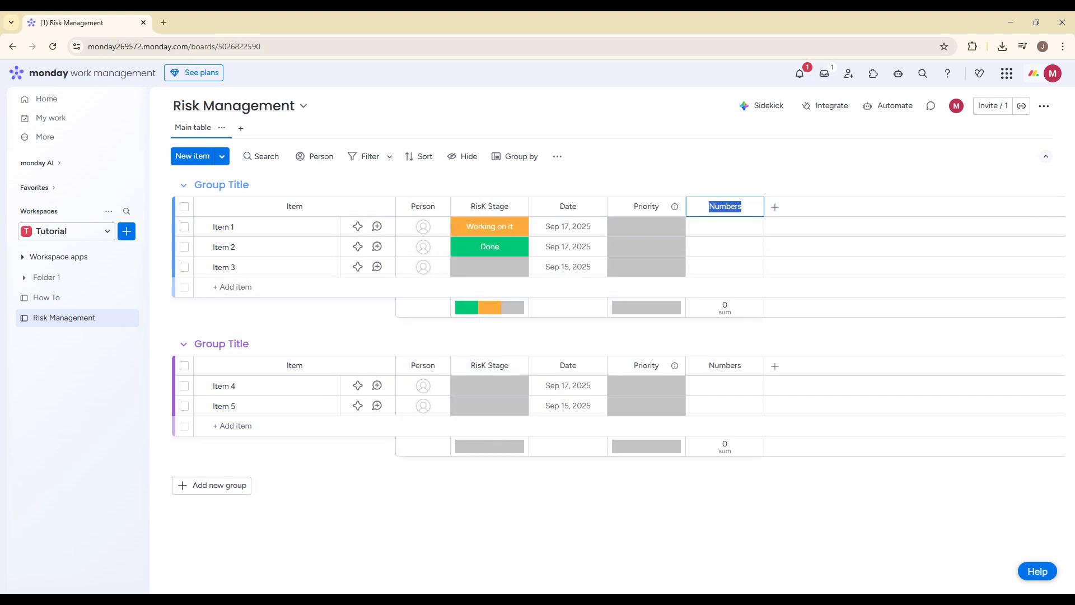
pyautogui.write('Risk level (1-5)')
# Rename the Date column as "Identified date"
pyautogui.click(570, 204)
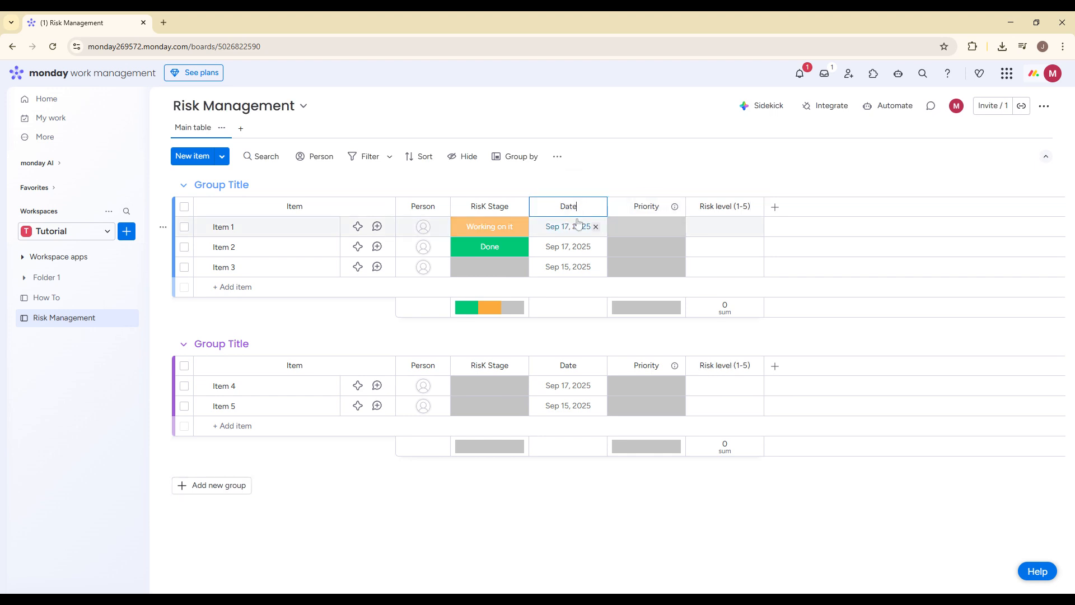
pyautogui.press('BackSpace')
pyautogui.write('Id')
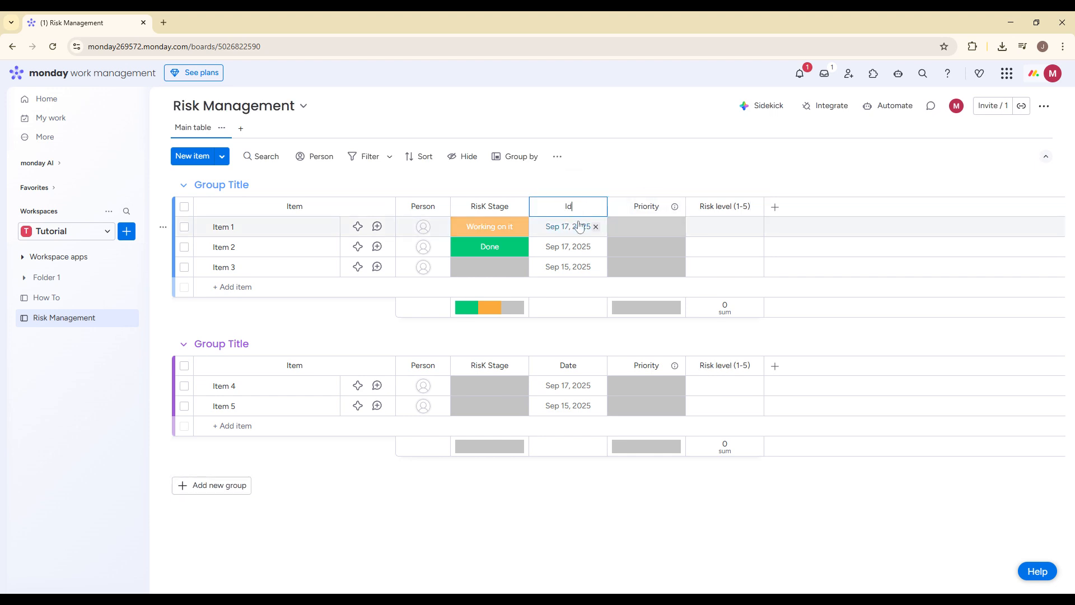
pyautogui.write('entified date')
pyautogui.press('Return')
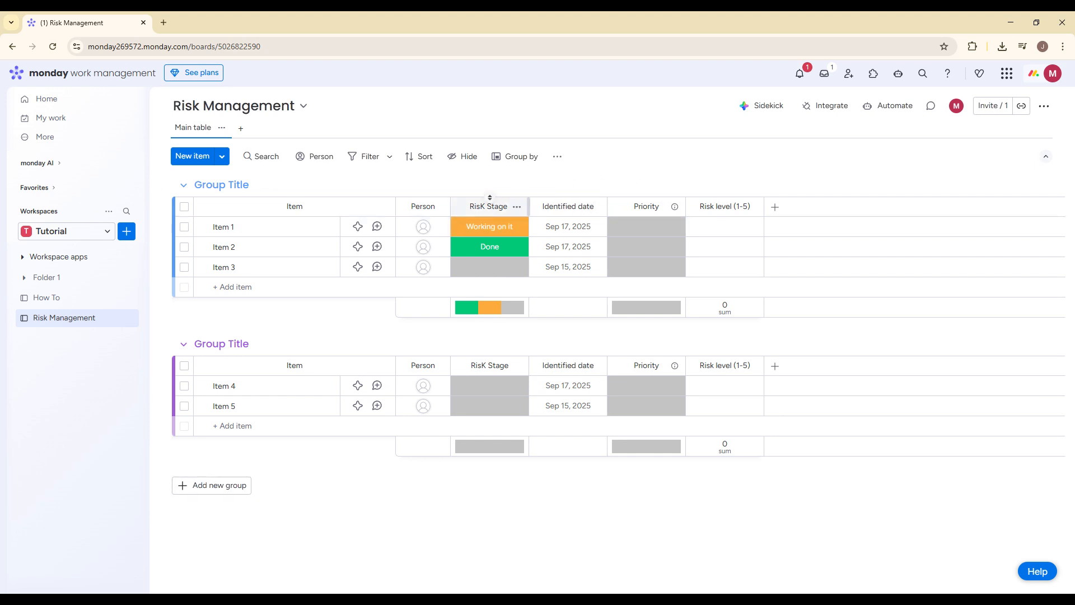
# Correct the capitalization in the risk stage column's title so it reads "Risk Stage"
pyautogui.click(506, 206)
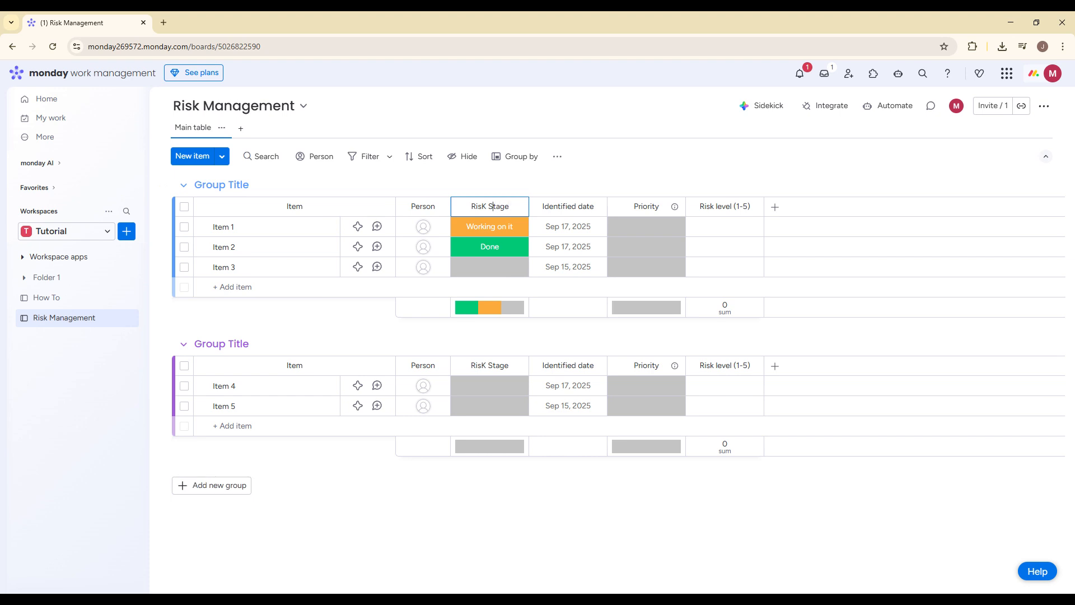
pyautogui.press('BackSpace')
pyautogui.write('k')
pyautogui.press('Return')
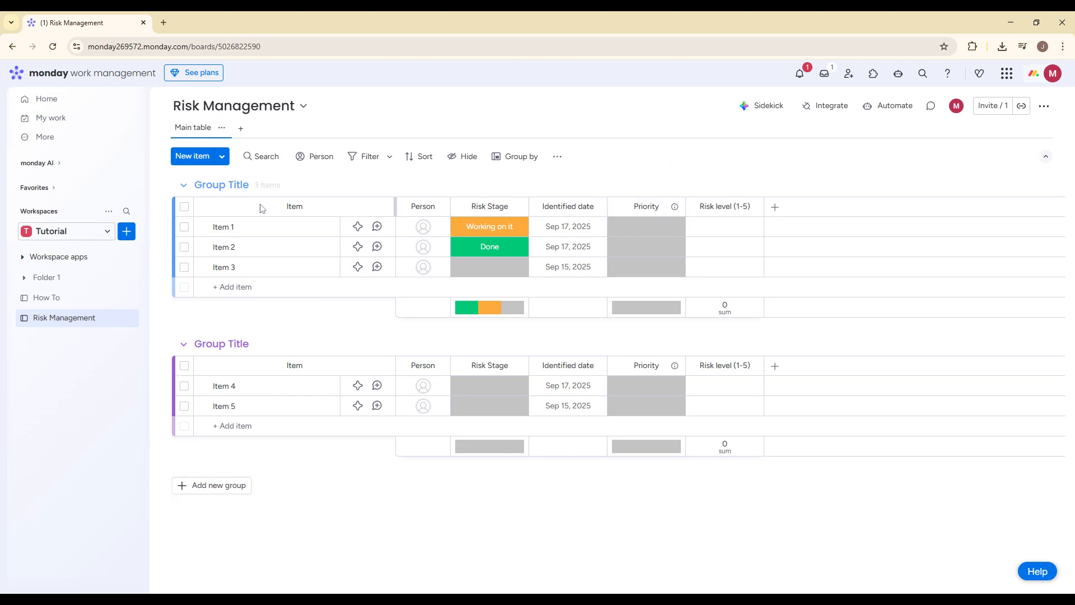
# Rename the first item group as "Strategic risks"
pyautogui.click(229, 186)
pyautogui.press('BackSpace')
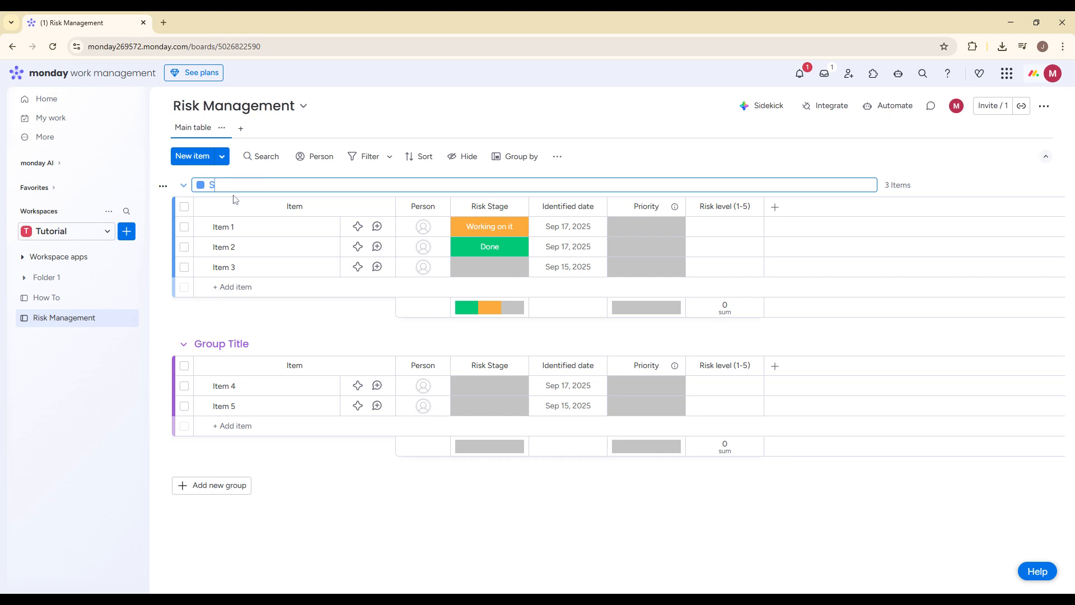
pyautogui.write('Strategic ti')
pyautogui.write('isks')
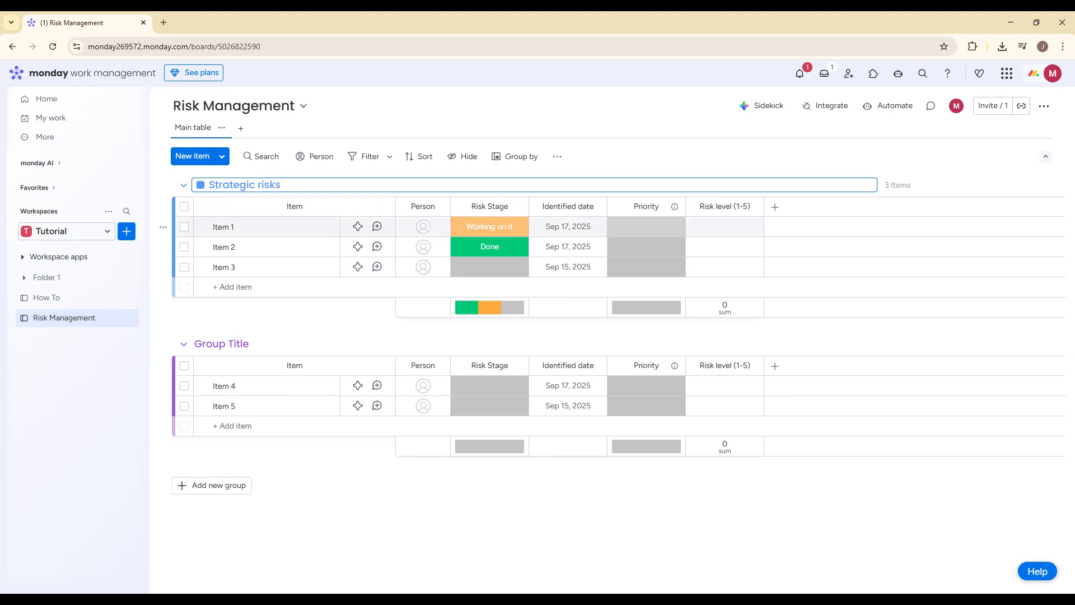
pyautogui.click(230, 344)
pyautogui.click(377, 331)
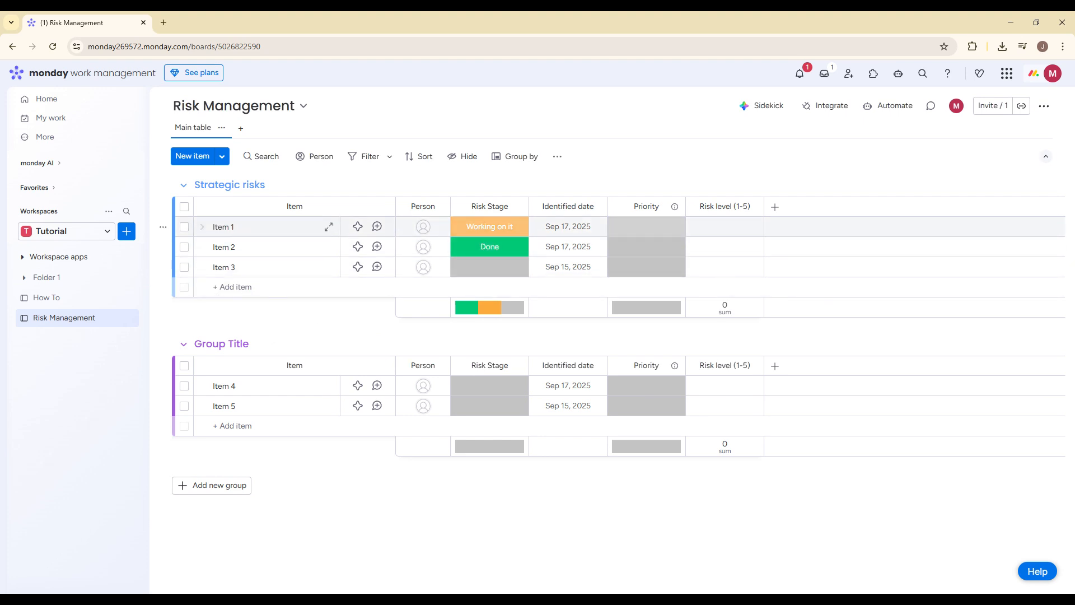
# Rename Item 1 in the Strategic risks group as "Your risk description"
pyautogui.click(233, 229)
pyautogui.hotkey('ctrl', 'a')
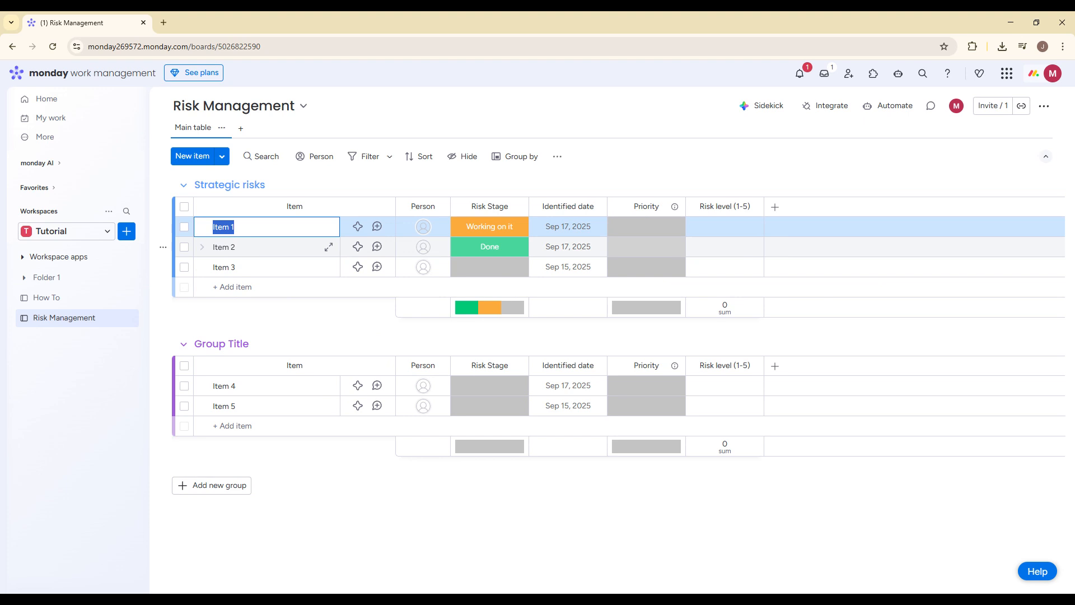
pyautogui.write('Your risk description')
# Set the priority of the "Your risk description" item to High, leaving its person, stage and date unedited
pyautogui.click(423, 226)
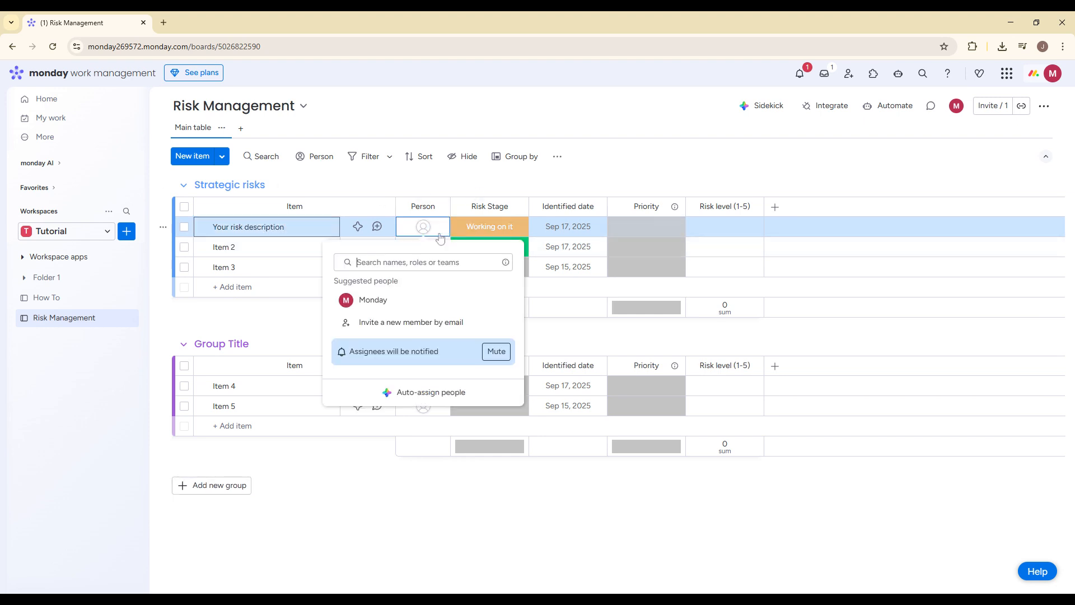
pyautogui.click(489, 227)
pyautogui.click(552, 229)
pyautogui.click(650, 227)
pyautogui.click(644, 284)
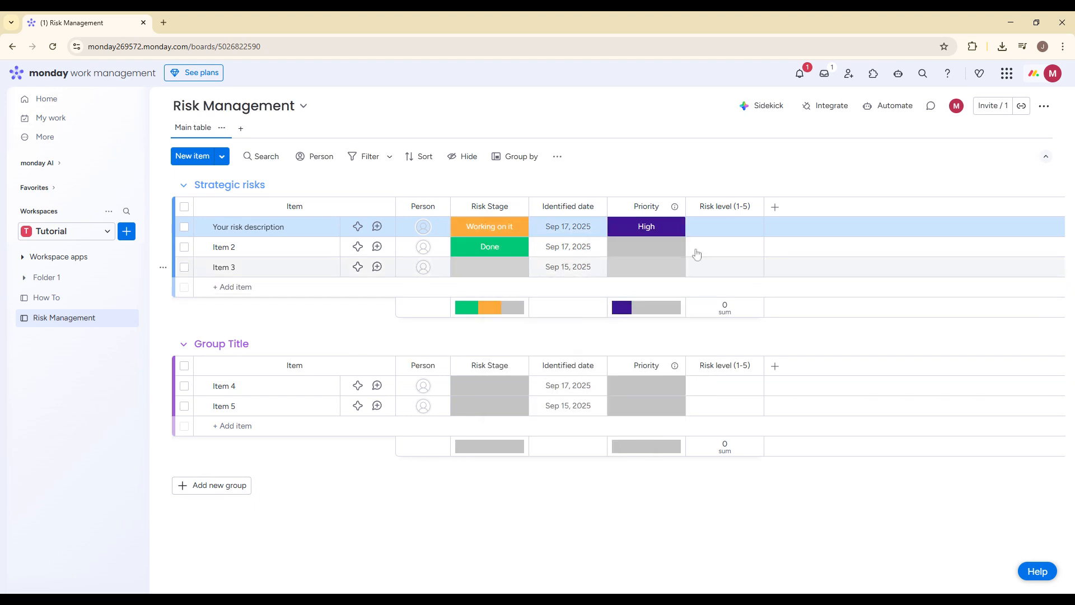
# Set the risk level of the "Your risk description" item to 5
pyautogui.click(759, 227)
pyautogui.write('3')
pyautogui.click(773, 173)
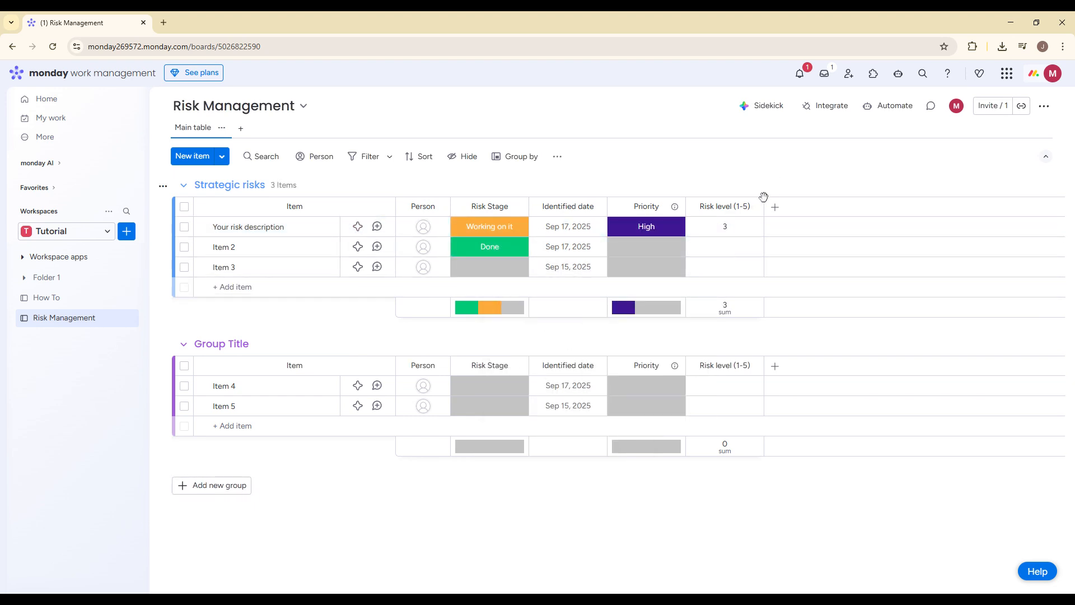
pyautogui.click(738, 229)
pyautogui.write('5')
pyautogui.click(761, 187)
# Search the column types for "formula" and add a Formula column after the risk level column
pyautogui.click(775, 207)
pyautogui.write('f')
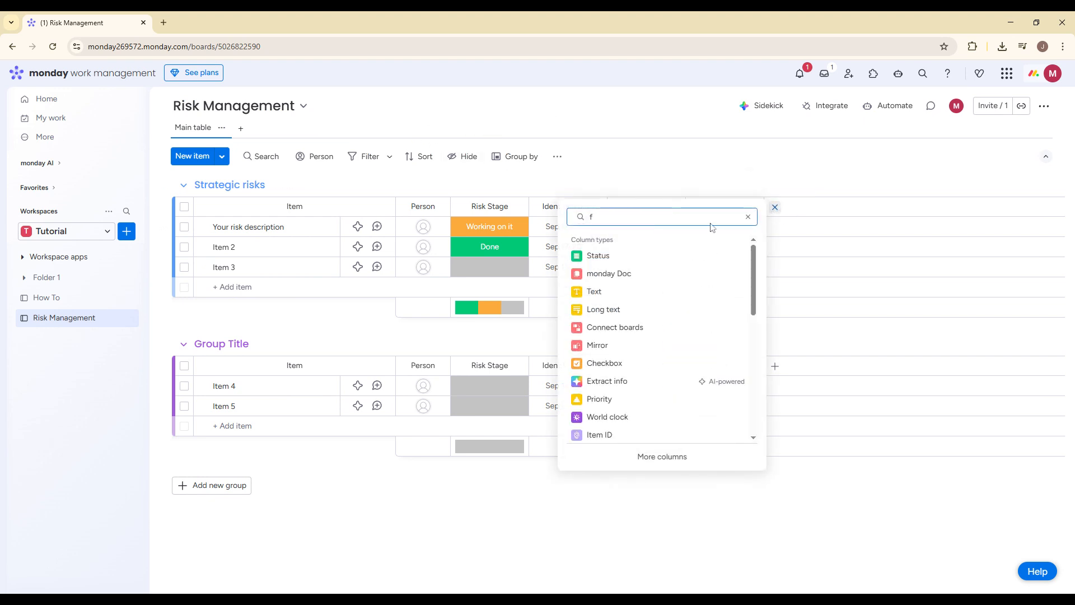
pyautogui.write('ormula')
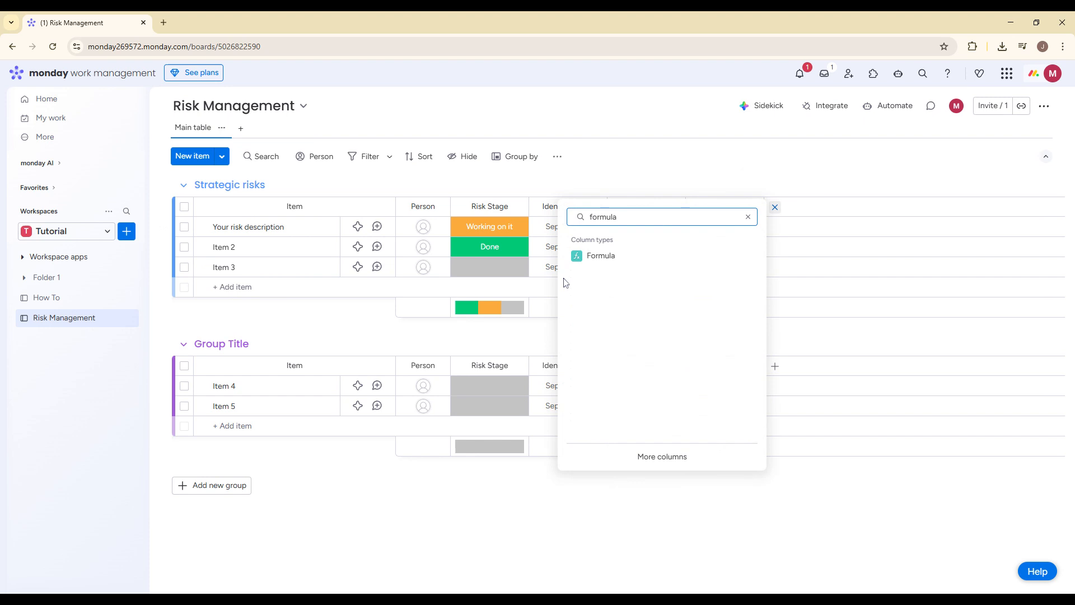
pyautogui.click(596, 257)
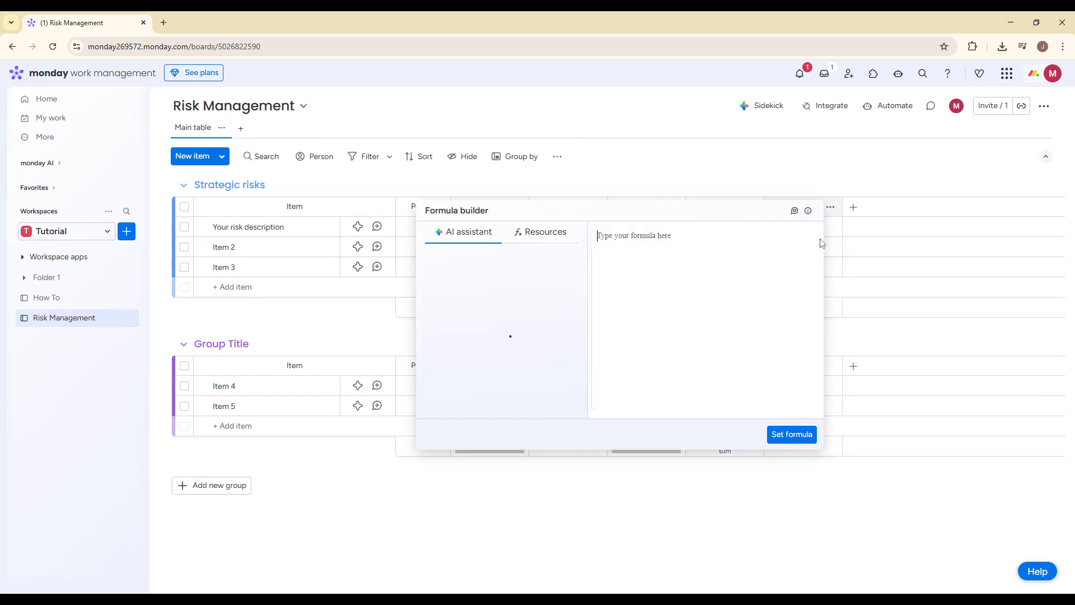
pyautogui.write('like')
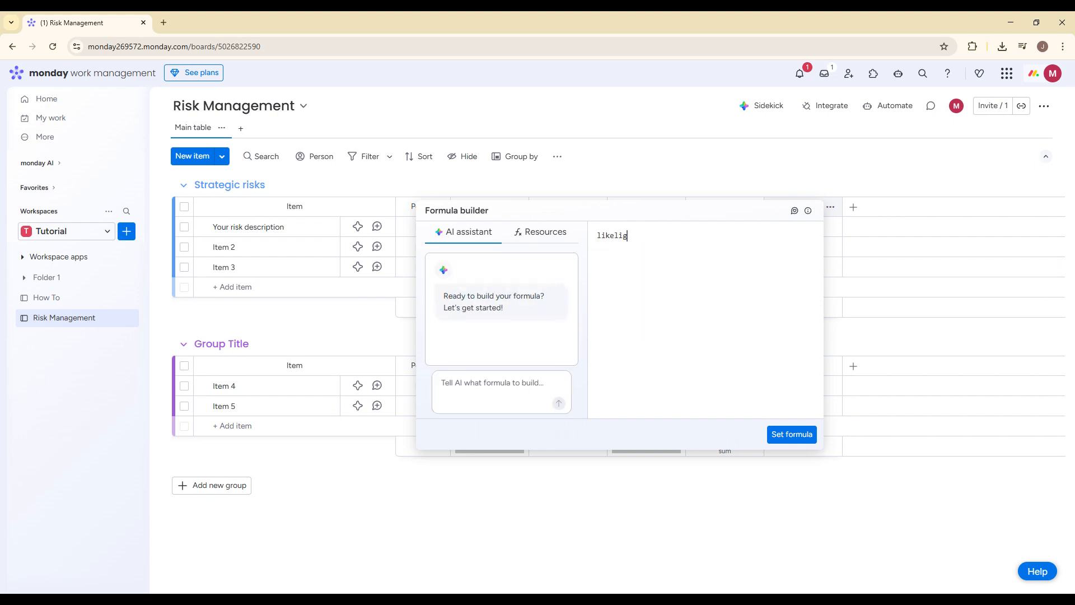
pyautogui.write('lihood x fo')
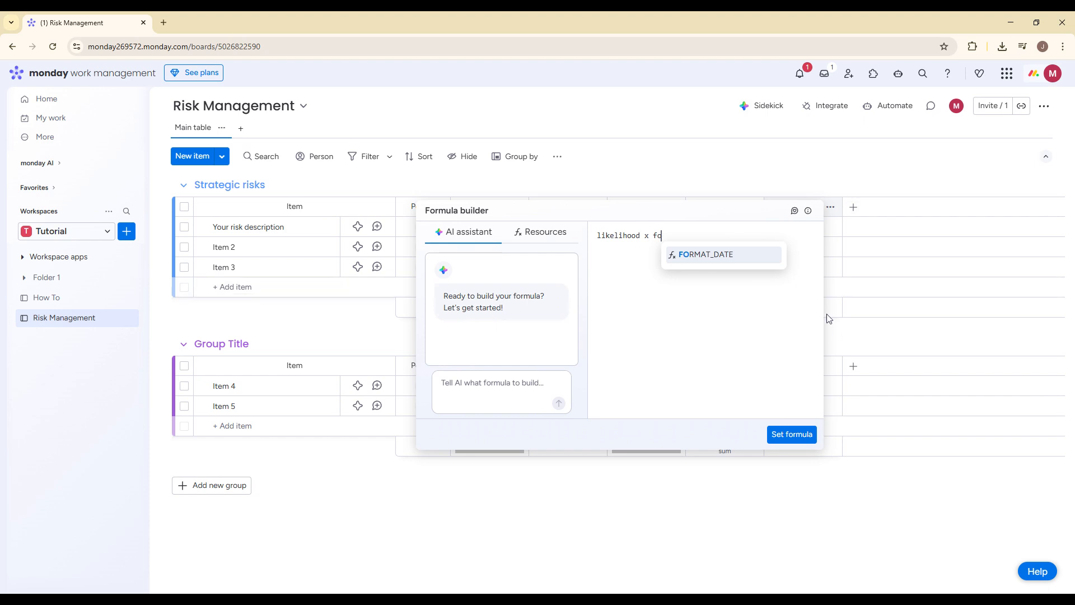
pyautogui.click(821, 135)
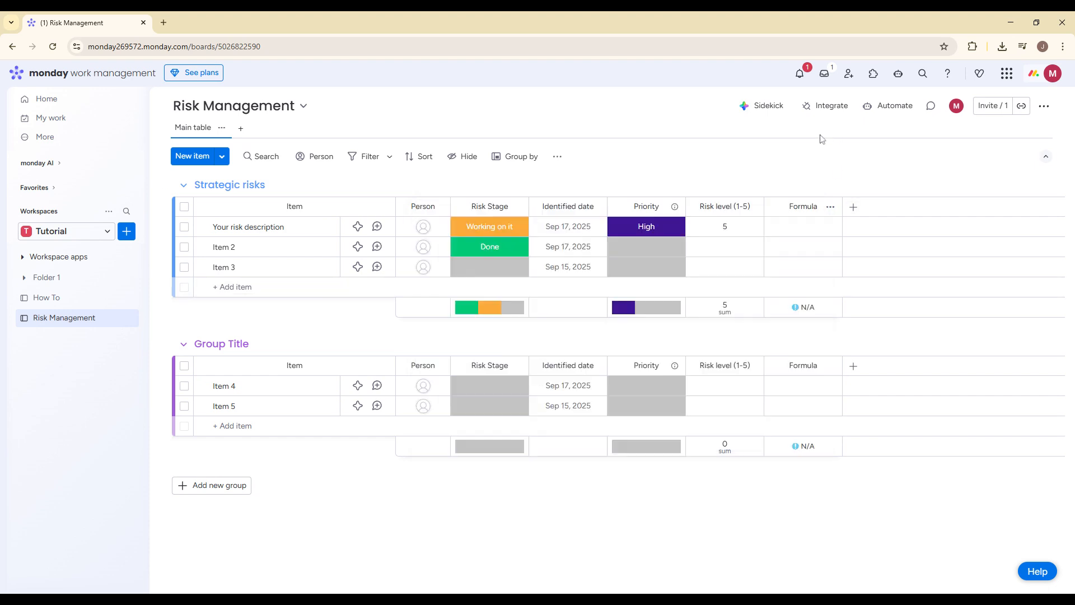
# Add a Chart view and a Gantt view to the board, and return to the main table
pyautogui.click(242, 129)
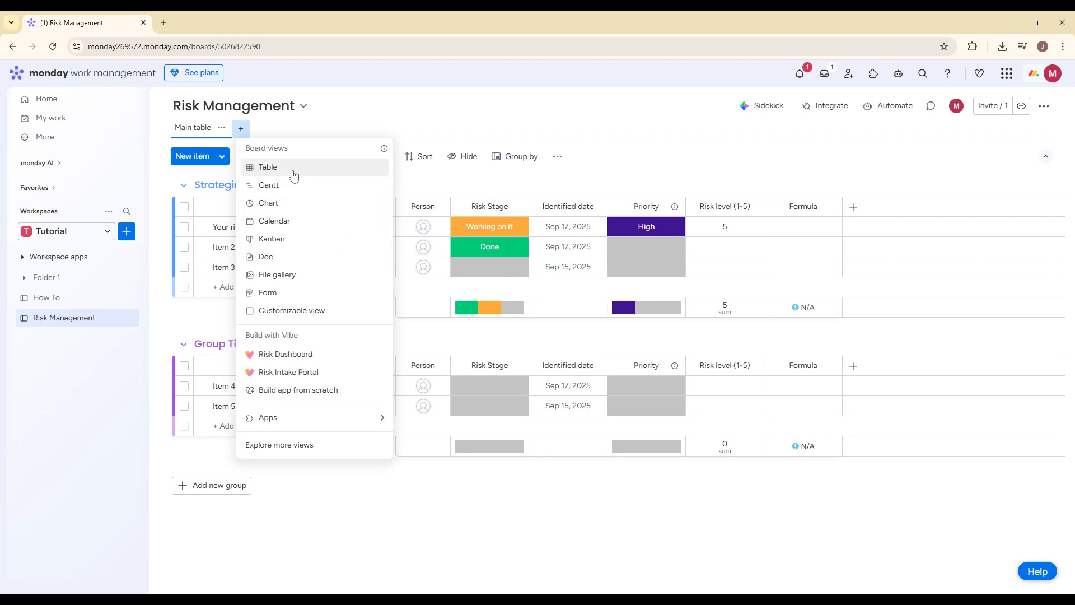
pyautogui.click(313, 211)
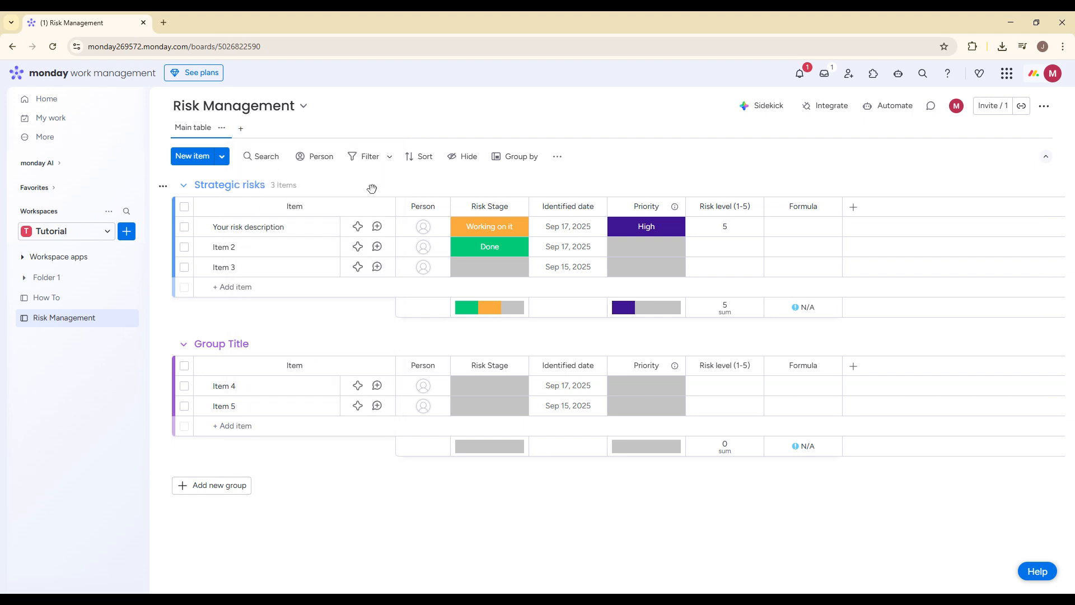
pyautogui.click(285, 130)
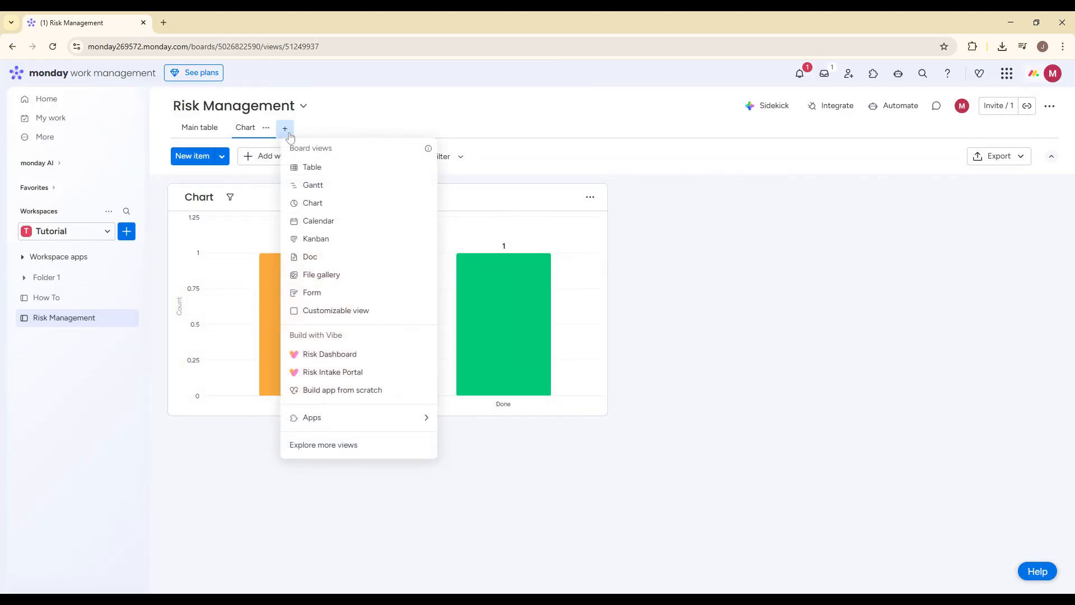
pyautogui.click(367, 185)
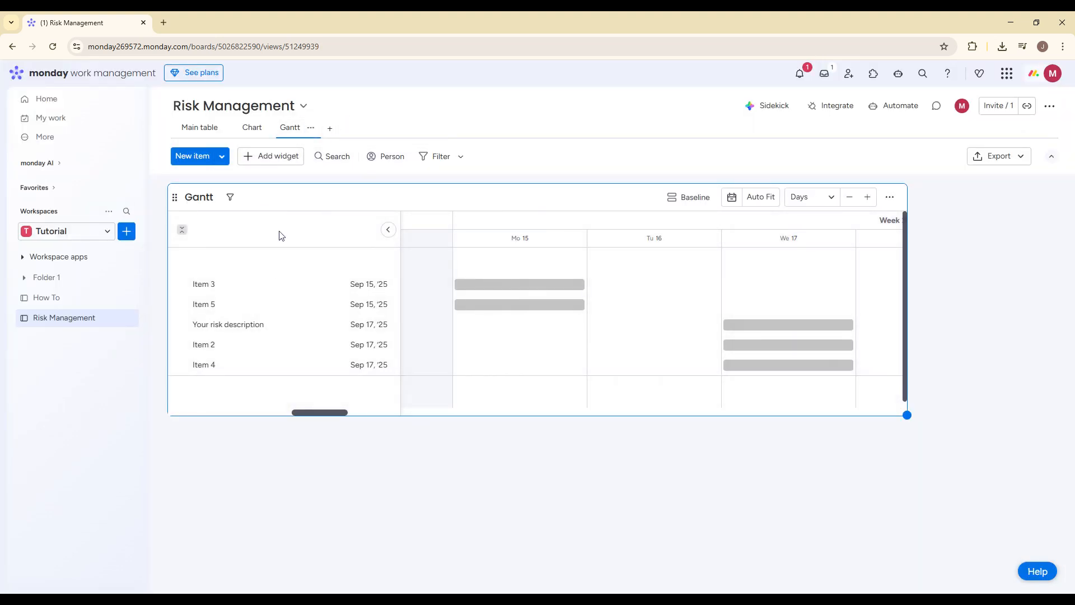
pyautogui.click(200, 128)
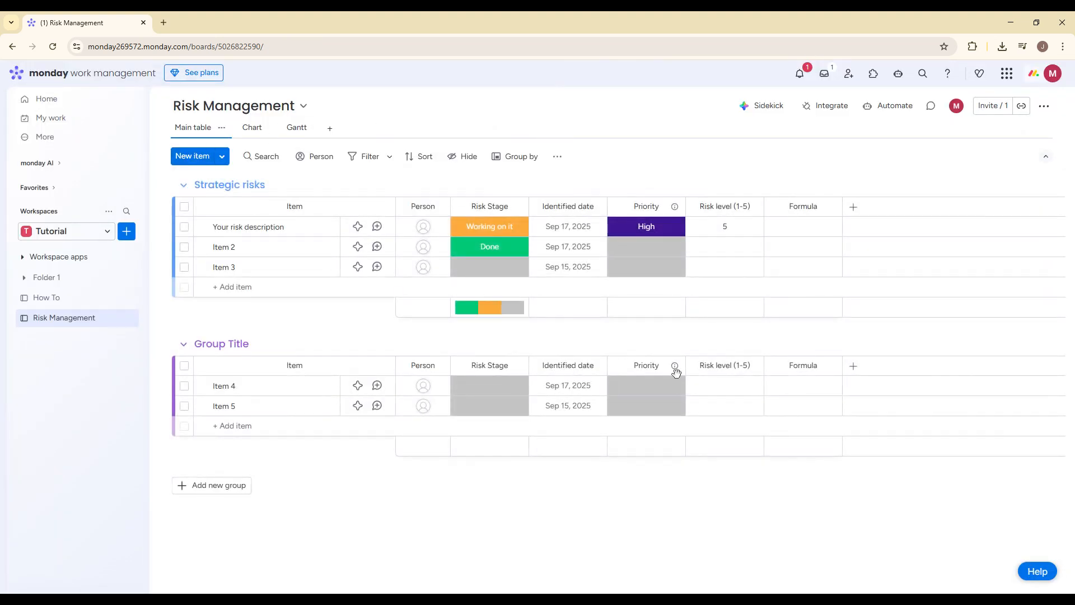